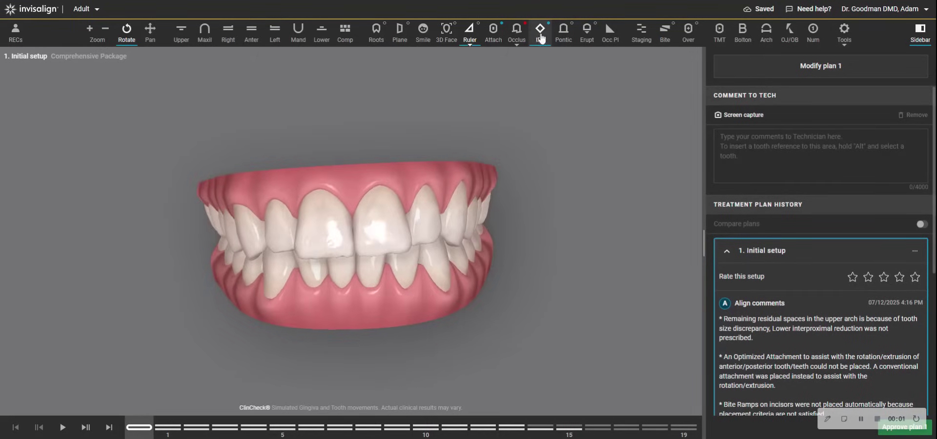
# Step: Tilt the initial-setup dentition toward a frontal view, then display the lower arch's occlusal view alone
pyautogui.moveTo(360, 226); pyautogui.dragTo(356, 221)
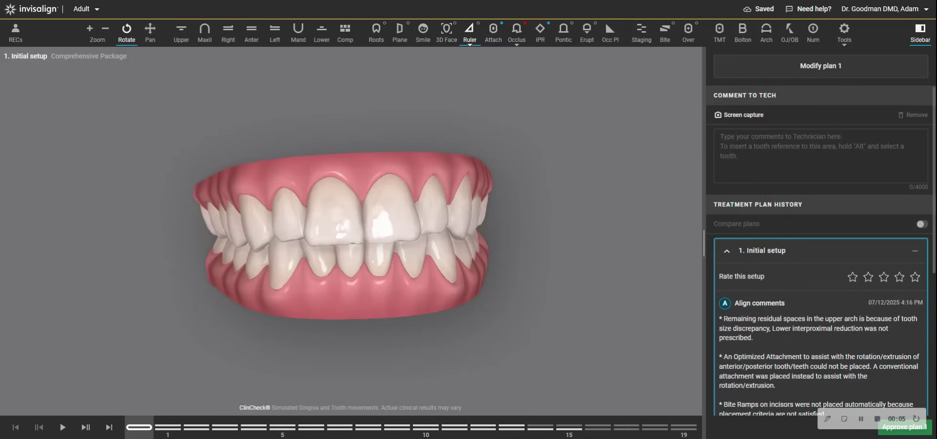
pyautogui.moveTo(354, 243); pyautogui.dragTo(391, 171)
pyautogui.click(321, 33)
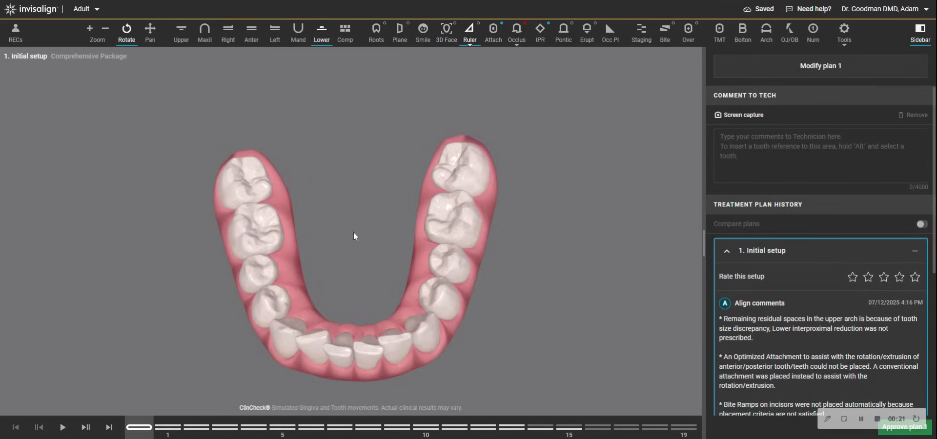
# Step: Show the five-view composite and open Bolton analysis: 0.52 mm maxillary, 1.37 mm mandibular excess
pyautogui.click(182, 34)
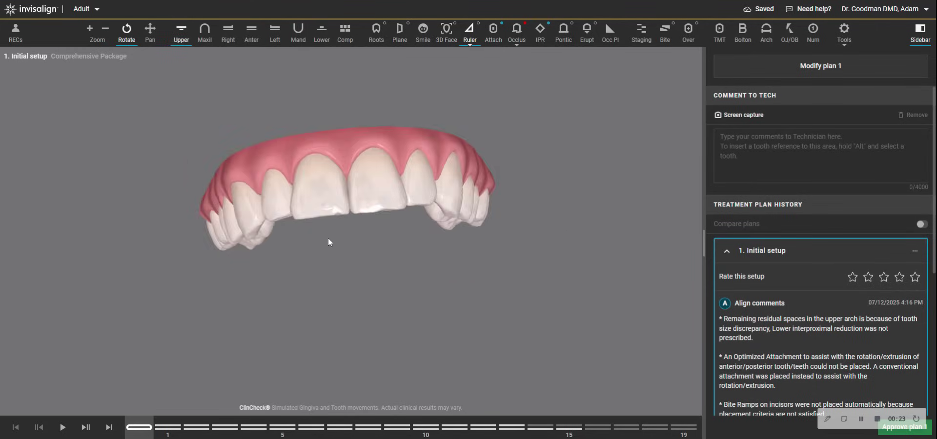
pyautogui.click(345, 34)
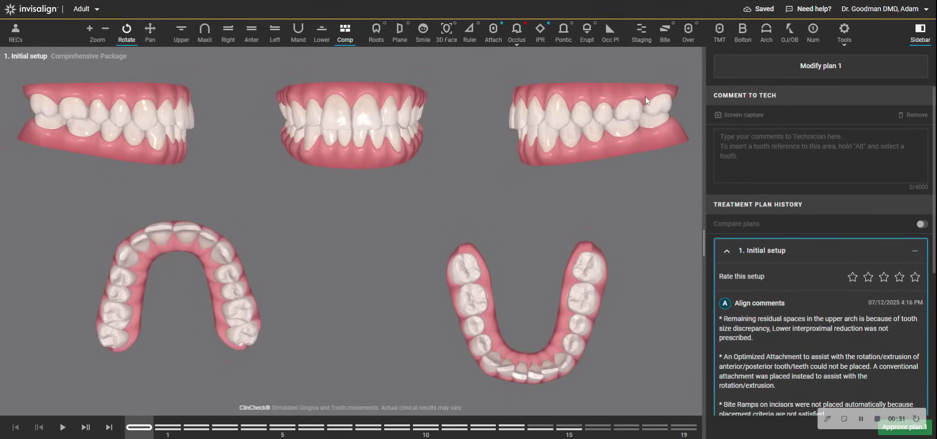
pyautogui.click(744, 41)
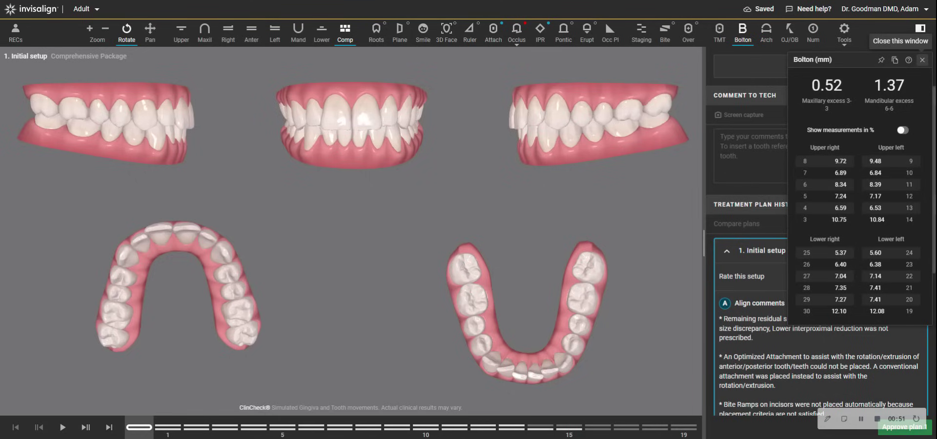
# Step: Close the Bolton panel and compare the upper arch's initial and final stage 19 positions
pyautogui.click(922, 59)
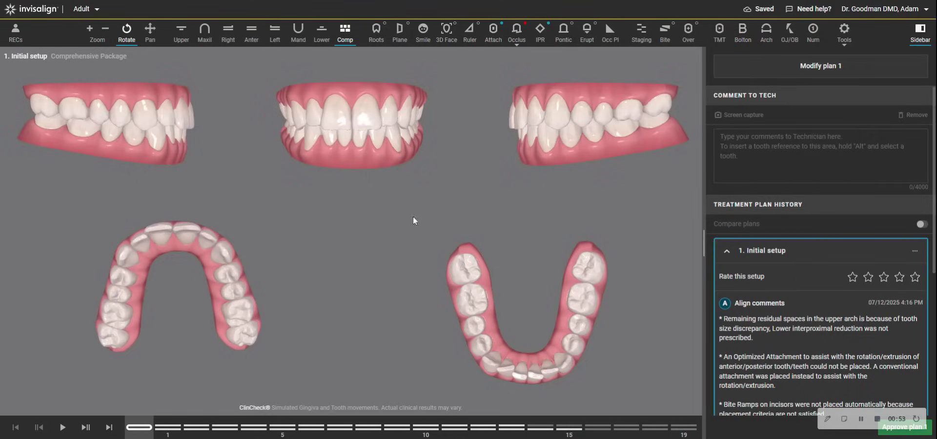
pyautogui.click(181, 31)
pyautogui.click(109, 427)
pyautogui.click(15, 427)
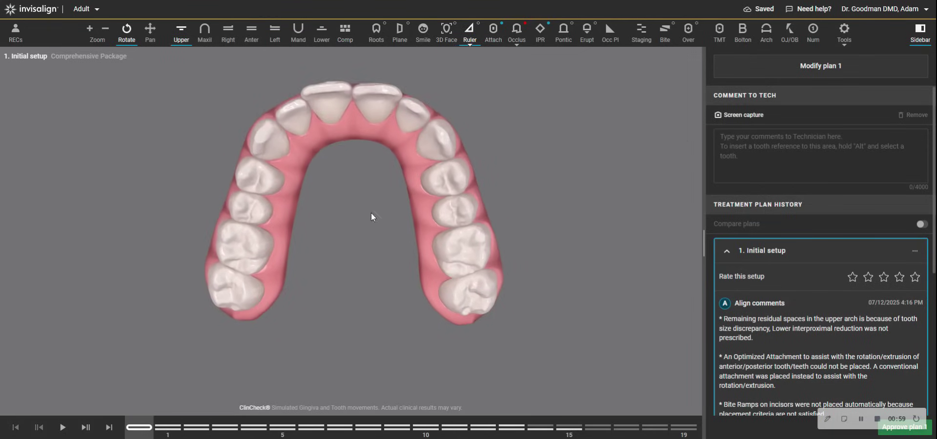
pyautogui.click(110, 428)
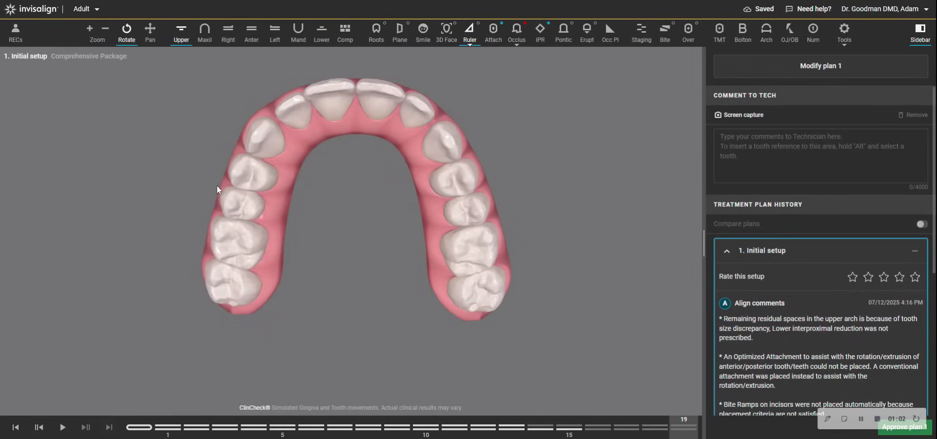
pyautogui.click(15, 428)
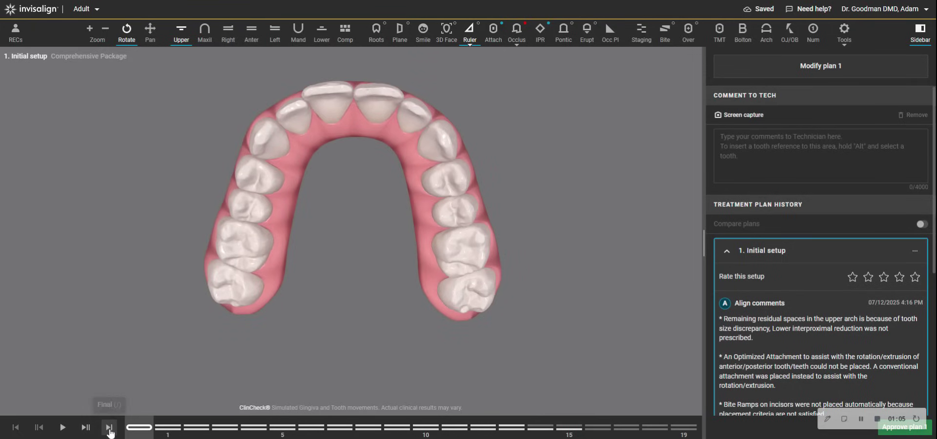
pyautogui.click(110, 428)
pyautogui.click(15, 429)
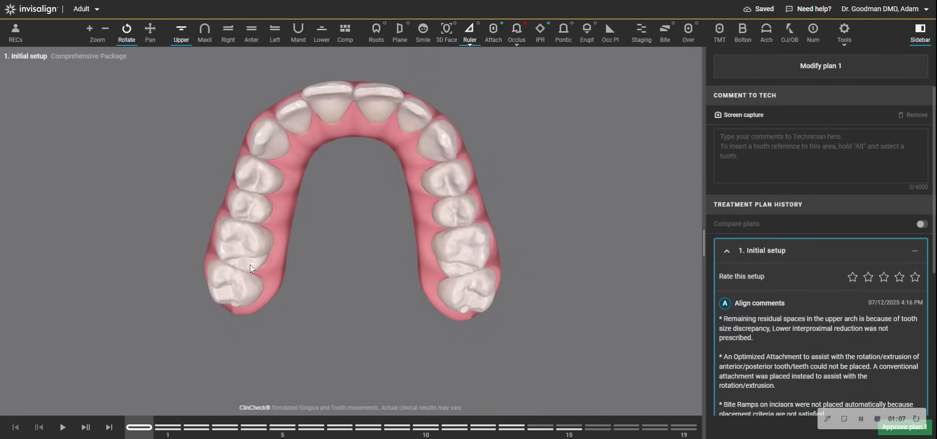
pyautogui.moveTo(366, 55); pyautogui.dragTo(209, 63)
pyautogui.click(181, 31)
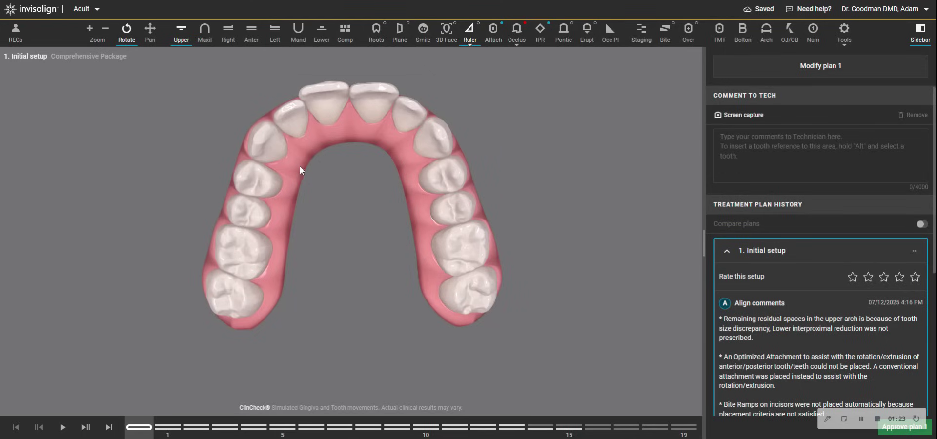
# Step: Start a modification of plan 1 and make upper molars 2, 3, 15 and 14 unmovable
pyautogui.click(843, 73)
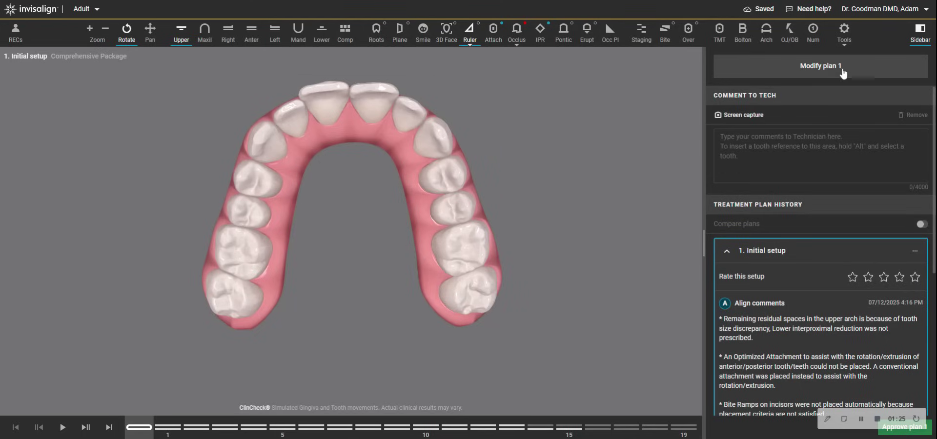
pyautogui.moveTo(399, 265); pyautogui.dragTo(383, 149)
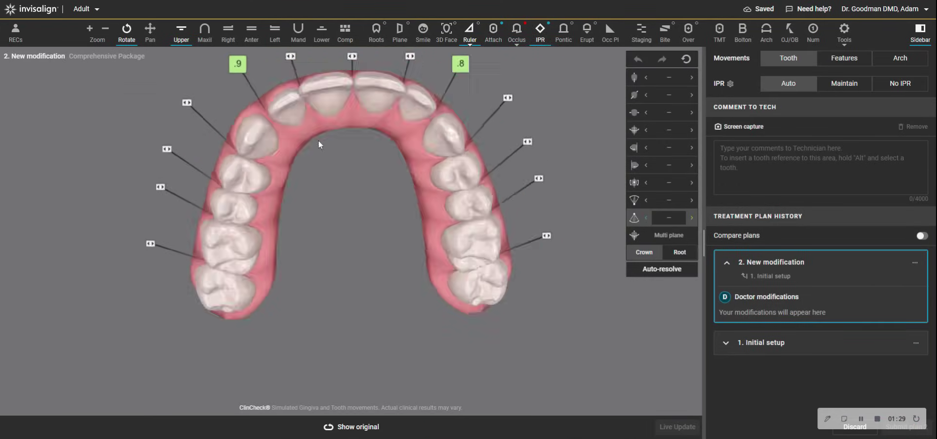
pyautogui.rightClick(224, 294)
pyautogui.click(236, 331)
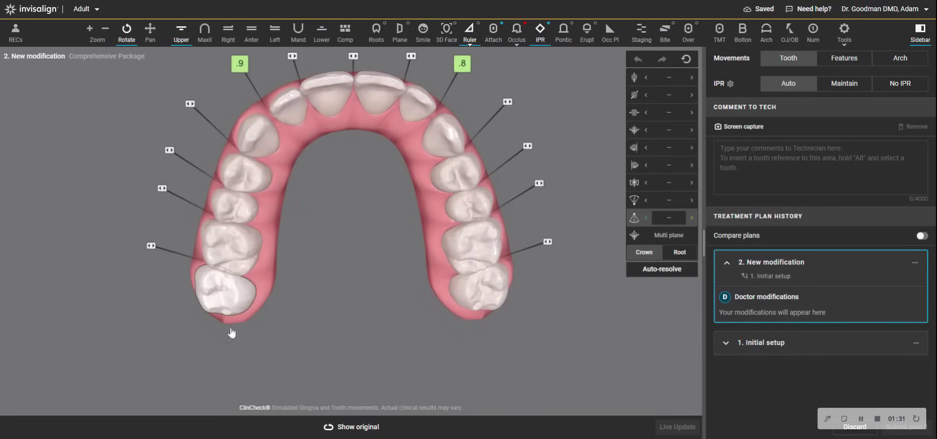
pyautogui.rightClick(227, 248)
pyautogui.click(232, 284)
pyautogui.rightClick(481, 303)
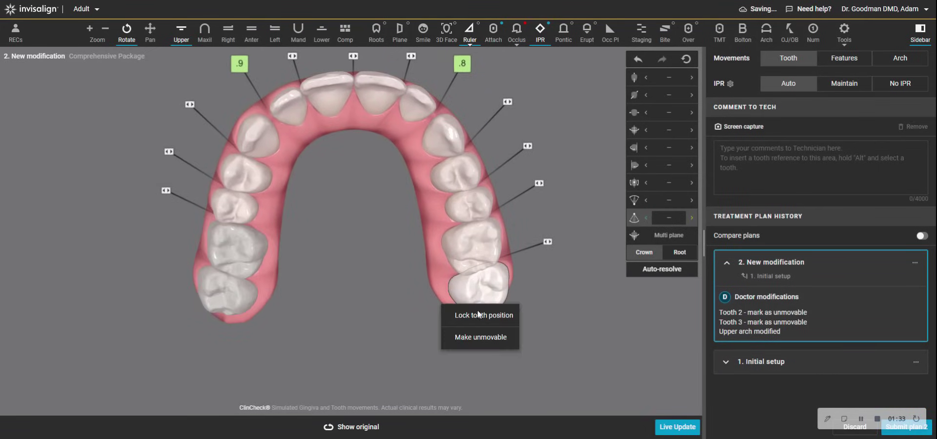
pyautogui.click(480, 337)
pyautogui.rightClick(473, 257)
pyautogui.click(475, 293)
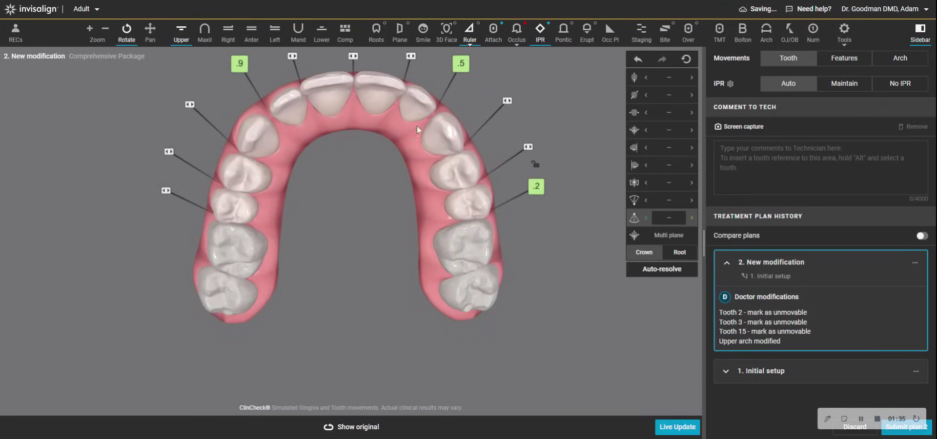
# Step: On the lower arch, make molars 31, 30, 18 and 19 unmovable
pyautogui.click(321, 33)
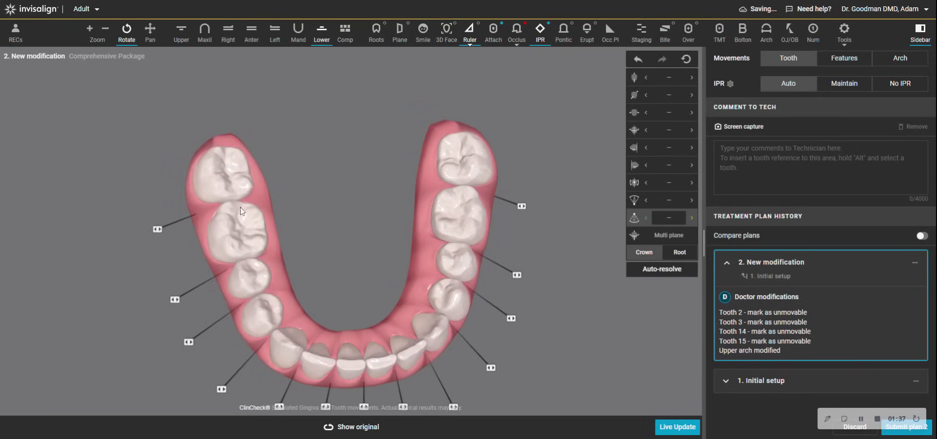
pyautogui.rightClick(223, 183)
pyautogui.click(220, 217)
pyautogui.rightClick(237, 237)
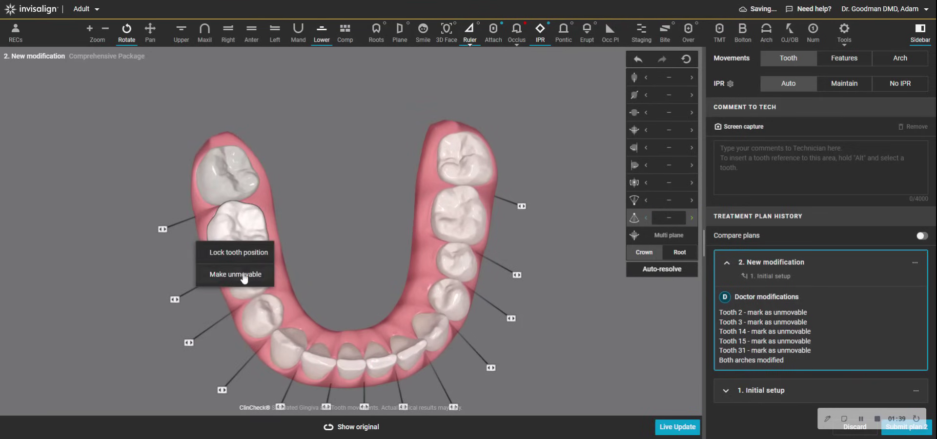
pyautogui.click(225, 272)
pyautogui.rightClick(473, 154)
pyautogui.click(473, 204)
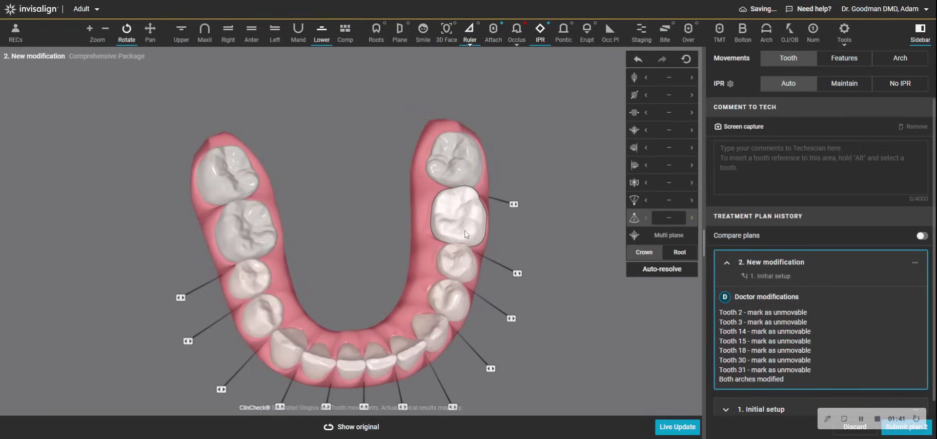
pyautogui.rightClick(465, 230)
pyautogui.click(460, 272)
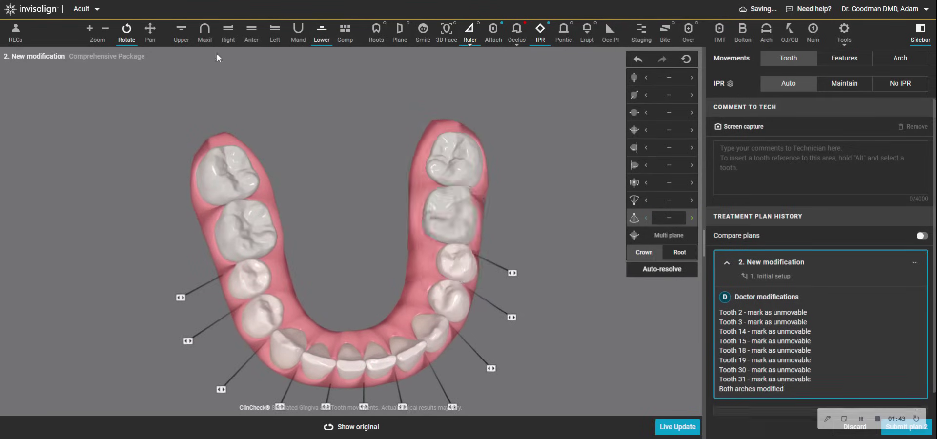
# Step: On the upper arch, tip tooth 4 slightly and rotate tooth 13, reducing its IPR to .1
pyautogui.click(184, 39)
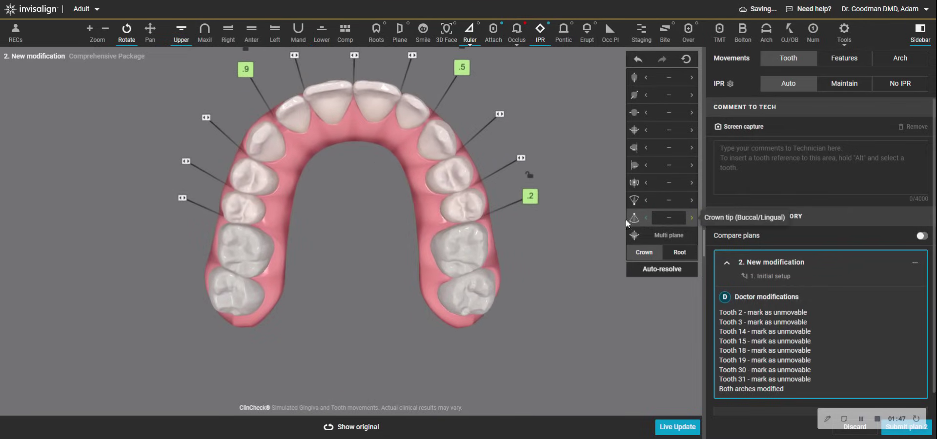
pyautogui.click(254, 213)
pyautogui.moveTo(257, 219); pyautogui.dragTo(257, 219)
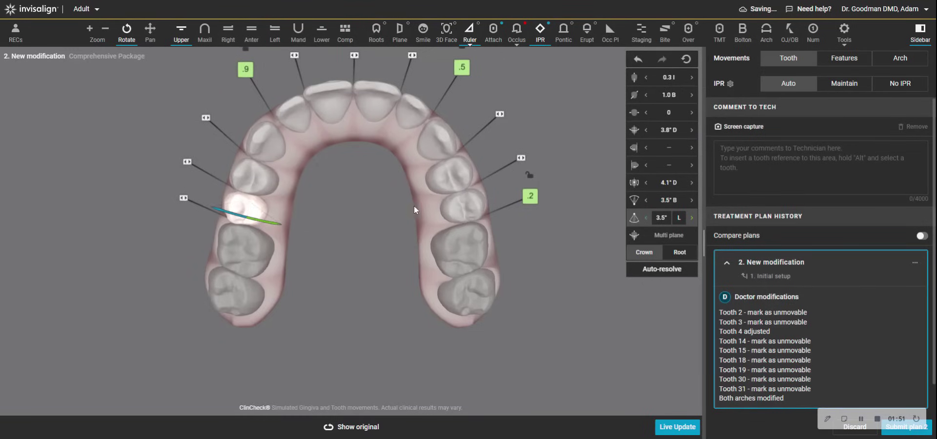
pyautogui.click(467, 214)
pyautogui.moveTo(459, 217); pyautogui.dragTo(458, 214)
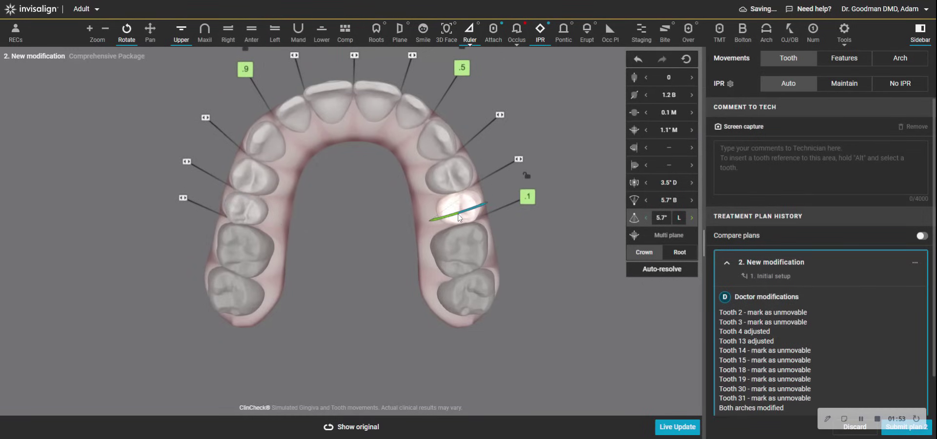
# Step: On the lower arch, rotate tooth 29 and adjust the position of tooth 20
pyautogui.click(320, 34)
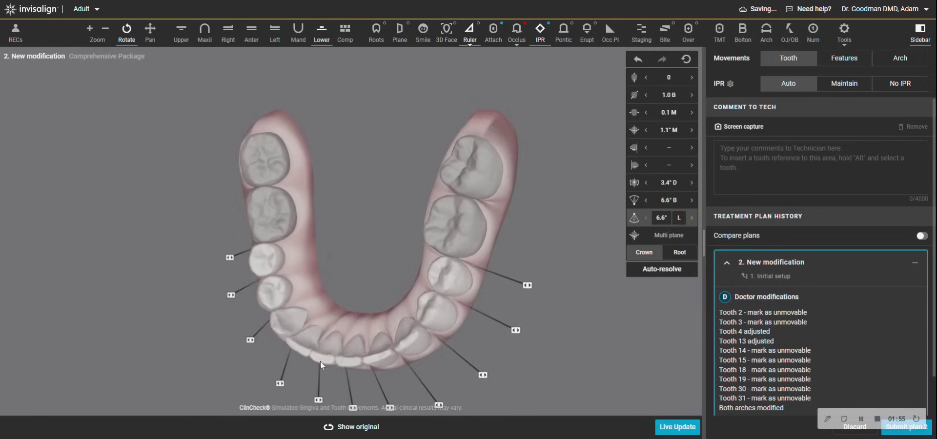
pyautogui.click(271, 272)
pyautogui.moveTo(270, 271); pyautogui.dragTo(274, 266)
pyautogui.click(440, 264)
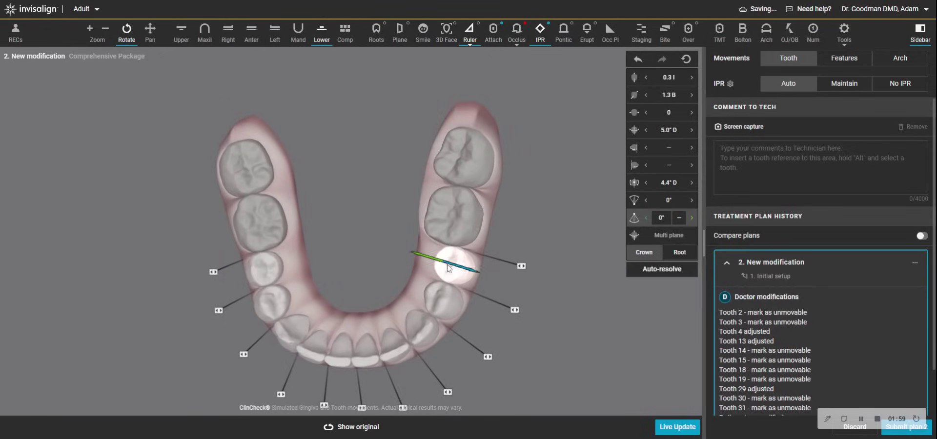
pyautogui.moveTo(446, 266); pyautogui.dragTo(444, 266)
pyautogui.moveTo(386, 250); pyautogui.dragTo(356, 304)
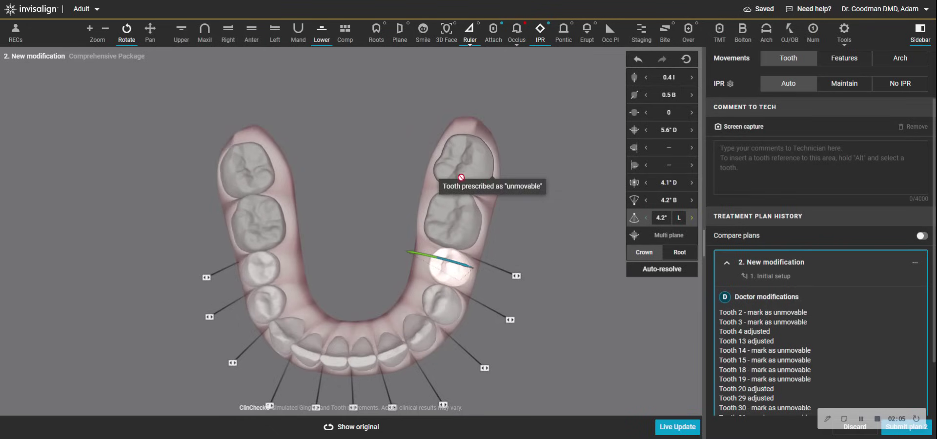
pyautogui.moveTo(362, 232); pyautogui.dragTo(436, 163)
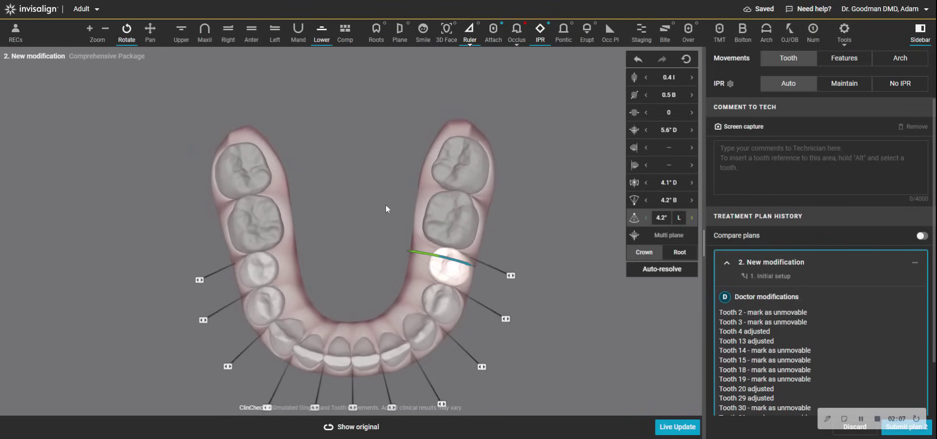
pyautogui.moveTo(386, 205); pyautogui.dragTo(380, 290)
# Step: Deselect the tooth and view both arches from the front, comparing them against the original positions
pyautogui.click(335, 255)
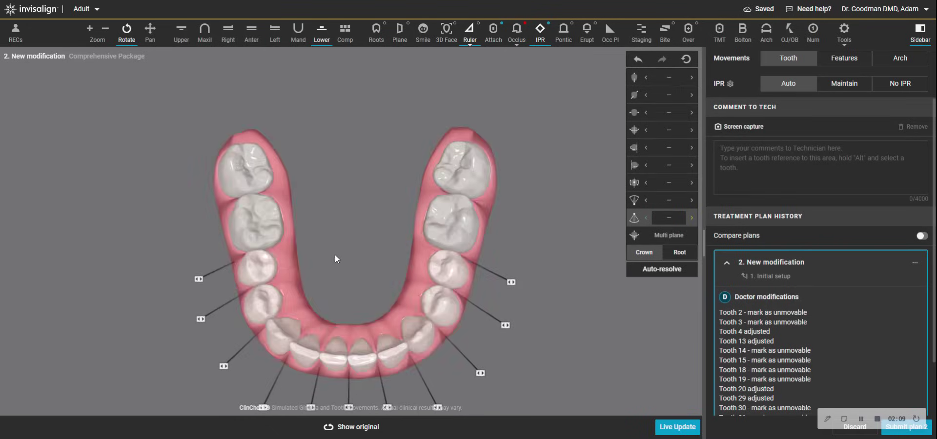
pyautogui.moveTo(335, 254); pyautogui.dragTo(338, 204)
pyautogui.moveTo(366, 230); pyautogui.dragTo(344, 188)
pyautogui.click(185, 43)
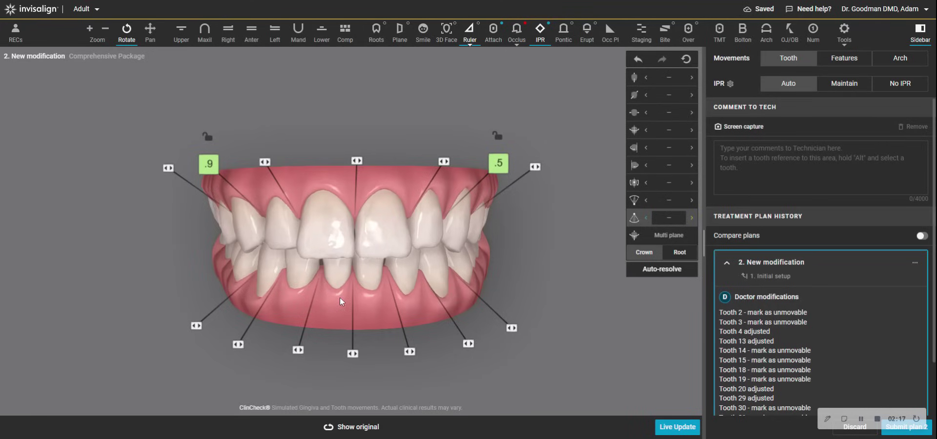
pyautogui.moveTo(354, 313); pyautogui.dragTo(356, 307)
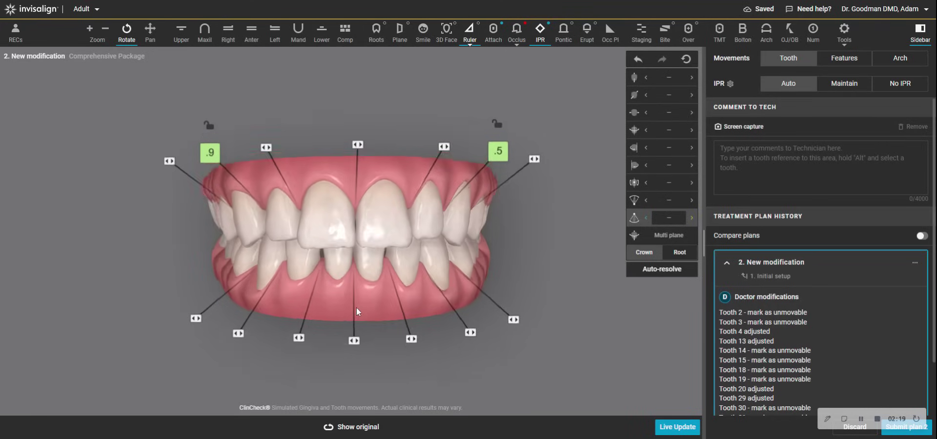
pyautogui.click(351, 427)
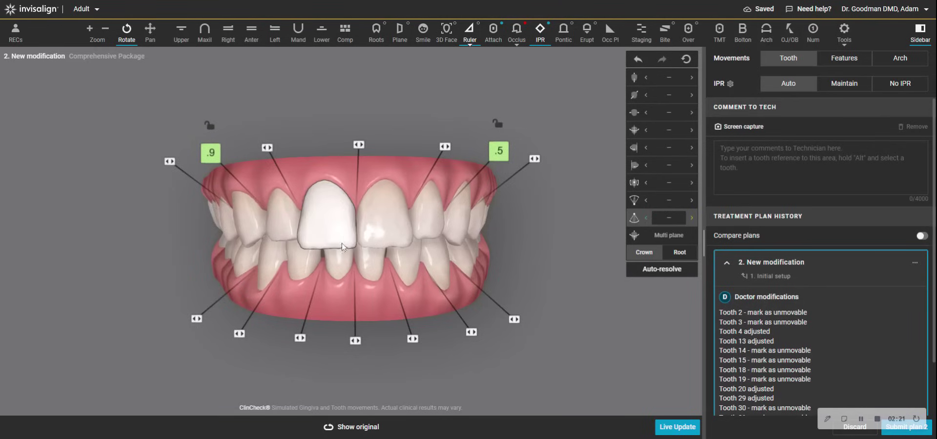
pyautogui.moveTo(358, 252); pyautogui.dragTo(424, 278)
pyautogui.moveTo(528, 239); pyautogui.dragTo(379, 287)
pyautogui.moveTo(419, 243); pyautogui.dragTo(369, 256)
# Step: Show only the lower arch and compare it against the original tooth positions
pyautogui.click(321, 33)
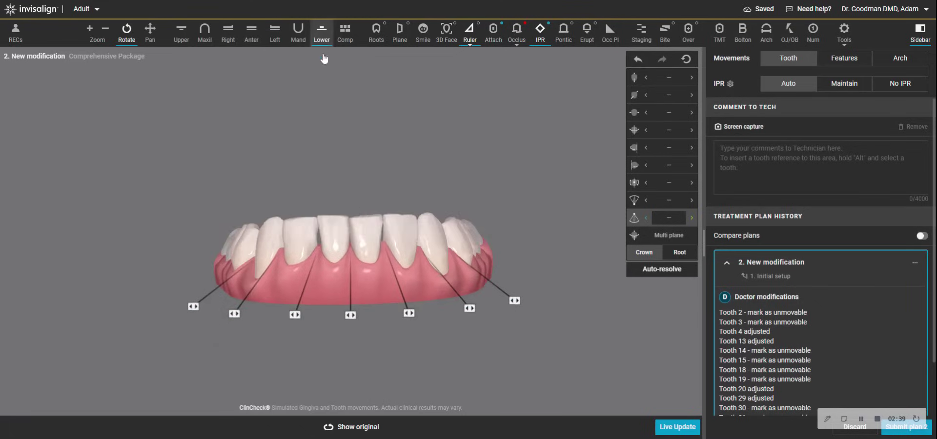
pyautogui.moveTo(356, 398); pyautogui.dragTo(349, 422)
pyautogui.click(350, 425)
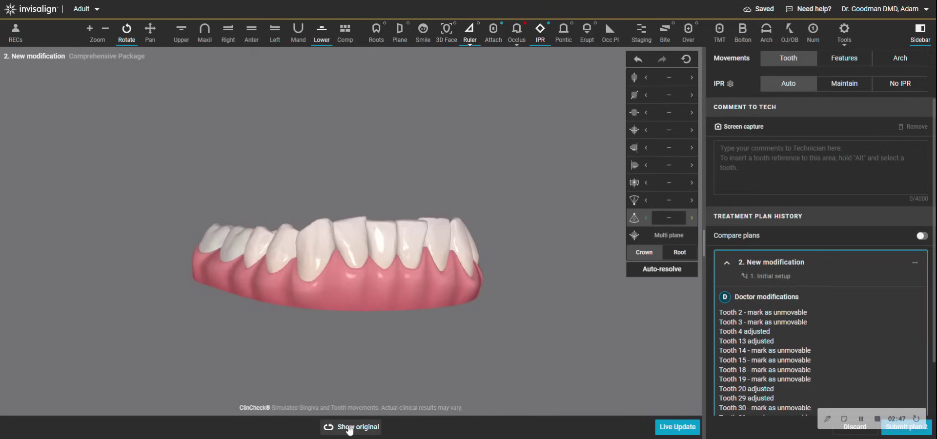
pyautogui.click(347, 425)
pyautogui.click(349, 425)
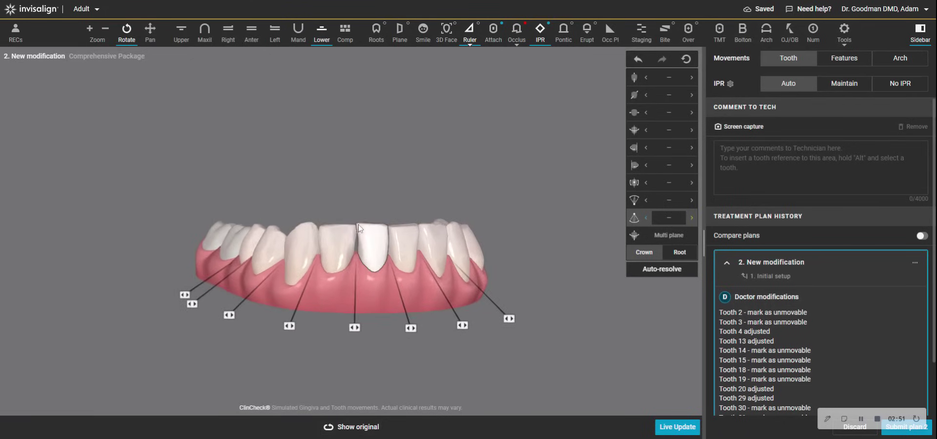
pyautogui.click(355, 427)
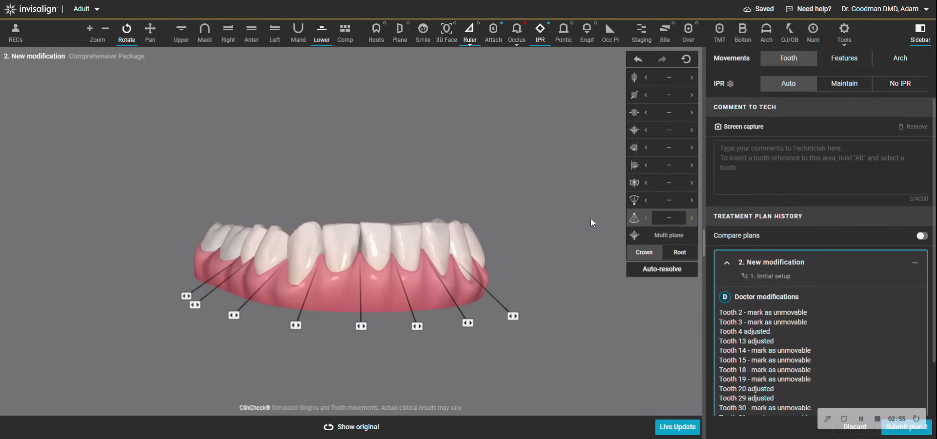
# Step: Adjust lower incisor tooth 26 and check the change against the original arch
pyautogui.click(352, 247)
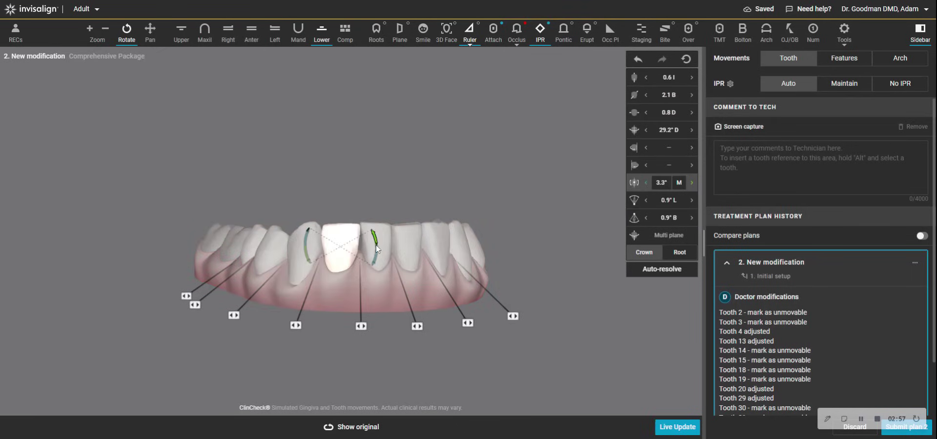
pyautogui.moveTo(376, 245); pyautogui.dragTo(346, 407)
pyautogui.click(361, 199)
pyautogui.click(349, 428)
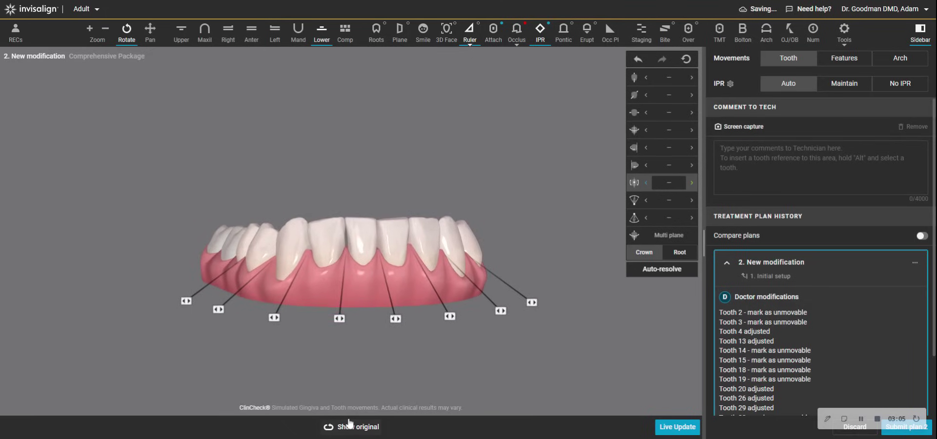
pyautogui.moveTo(358, 291); pyautogui.dragTo(361, 254)
pyautogui.click(361, 254)
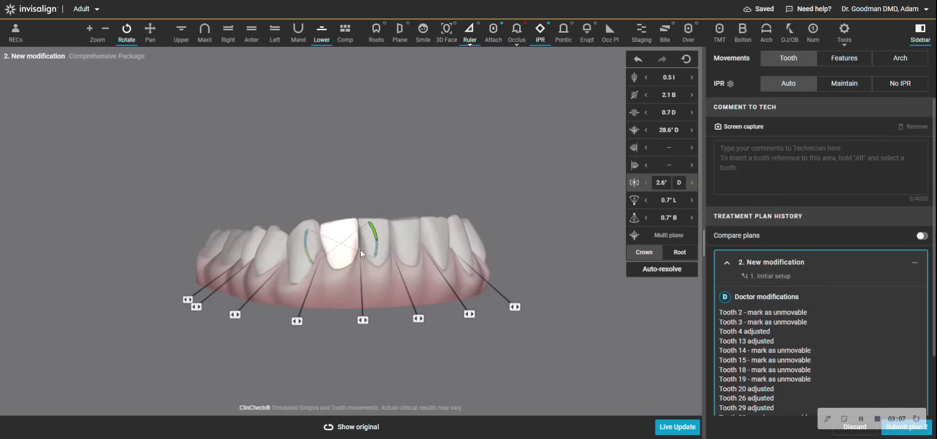
pyautogui.click(377, 241)
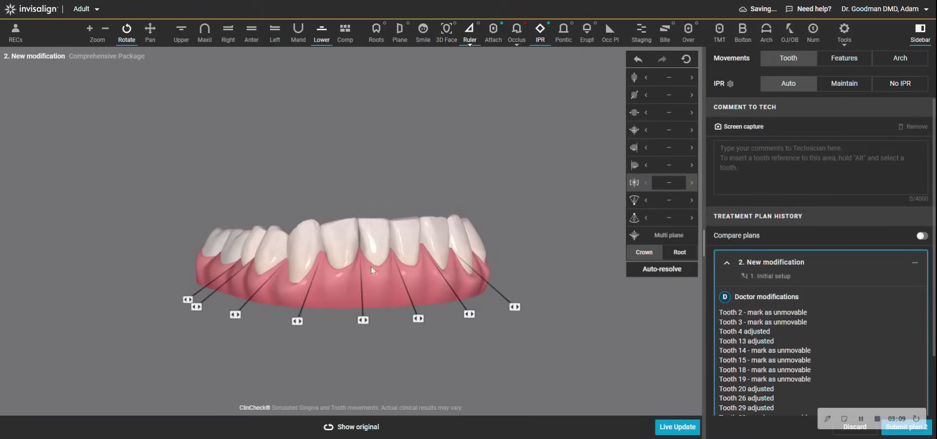
pyautogui.click(356, 425)
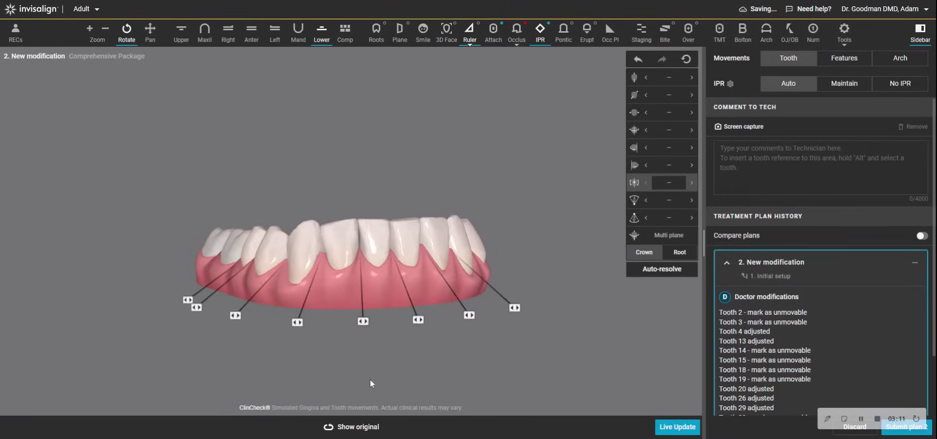
pyautogui.click(344, 427)
# Step: Review the lower central incisors from a front-right view against the original setup
pyautogui.moveTo(375, 319); pyautogui.dragTo(392, 348)
pyautogui.click(352, 427)
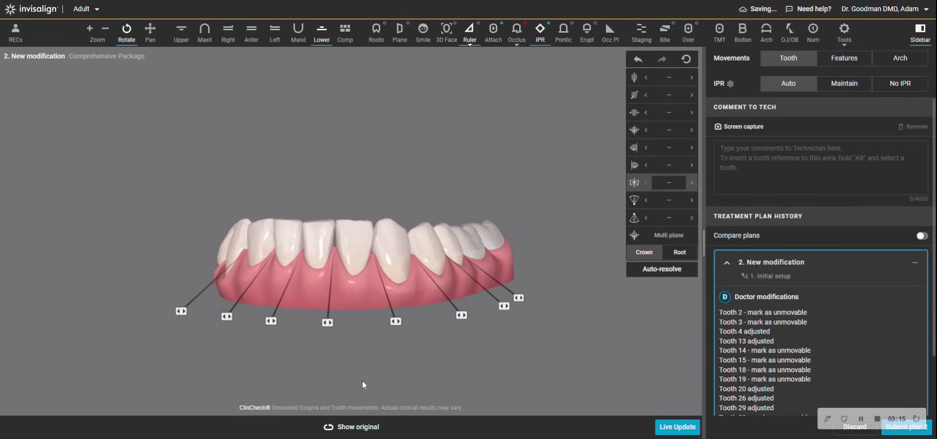
pyautogui.click(344, 427)
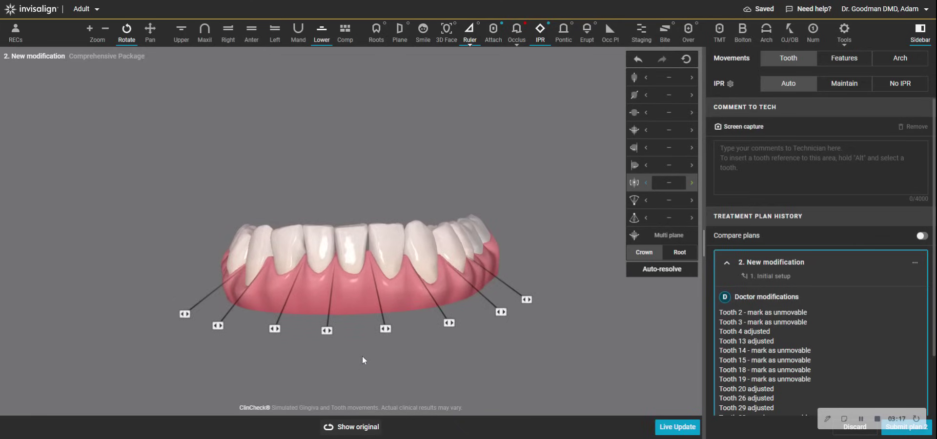
pyautogui.click(349, 427)
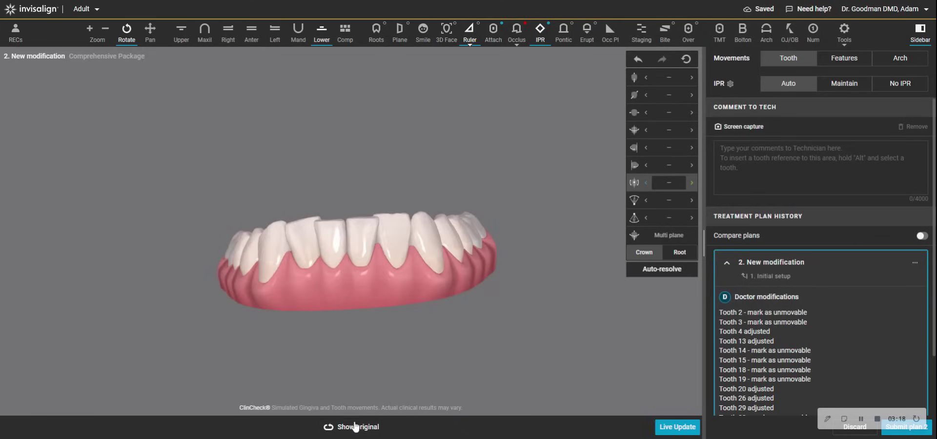
pyautogui.click(359, 252)
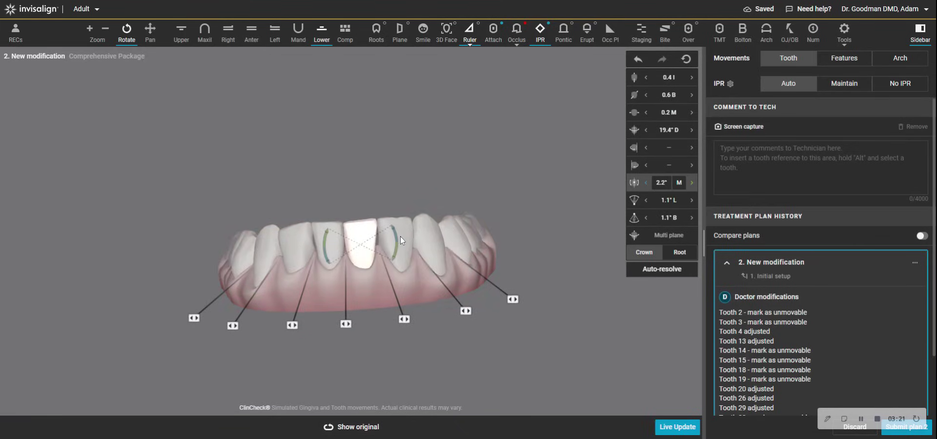
pyautogui.click(343, 428)
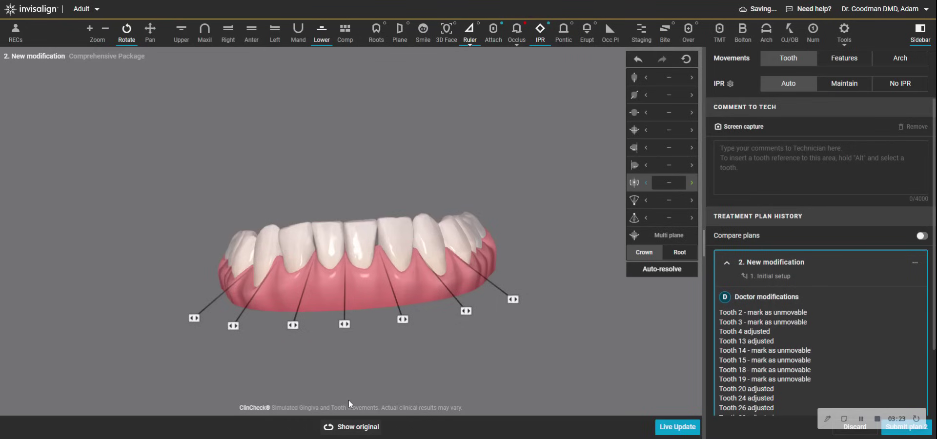
pyautogui.click(343, 428)
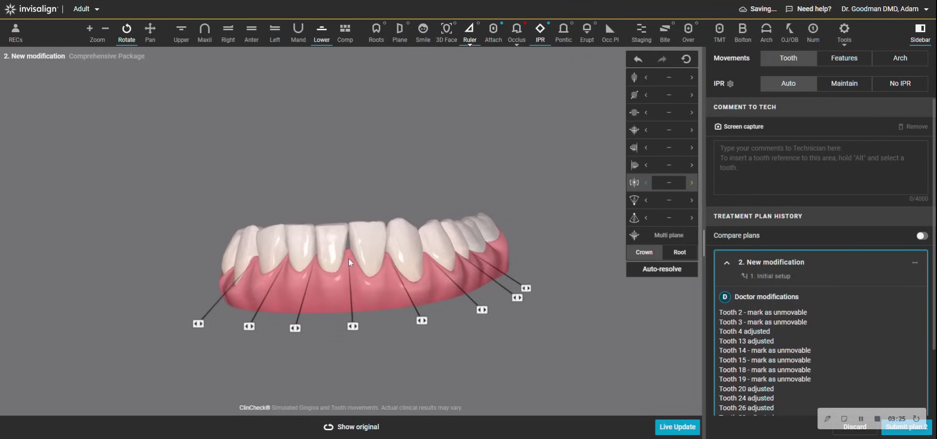
pyautogui.click(335, 429)
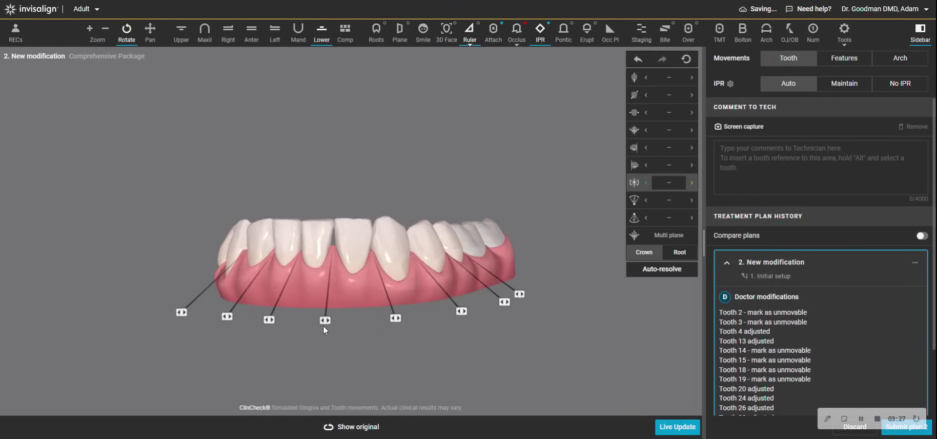
pyautogui.click(323, 323)
# Step: Add 0.5 mm IPR between lower teeth 23 and 24
pyautogui.click(328, 338)
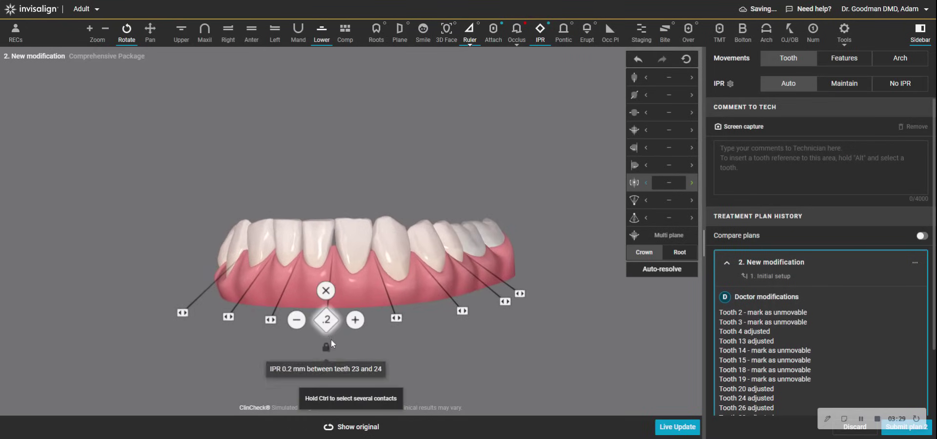
pyautogui.click(356, 320)
pyautogui.click(355, 320)
pyautogui.click(355, 320)
pyautogui.moveTo(356, 308); pyautogui.dragTo(332, 231)
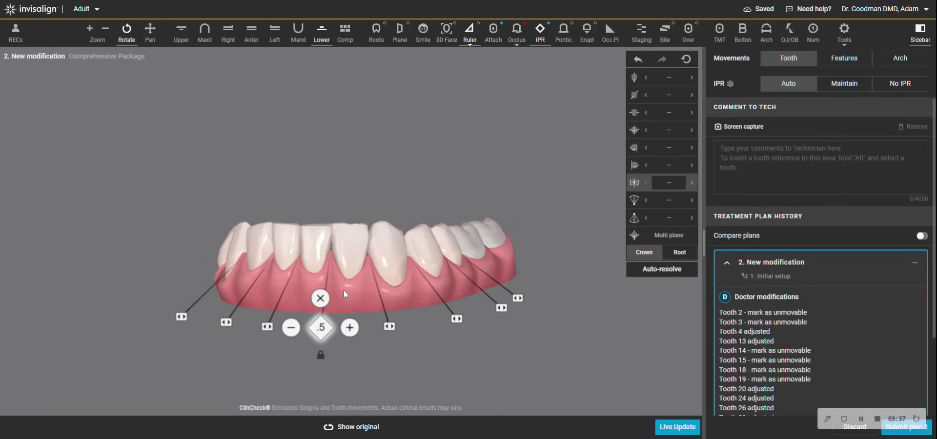
pyautogui.moveTo(346, 279)
pyautogui.mouseDown()
pyautogui.moveTo(401, 275)
pyautogui.moveTo(363, 364)
pyautogui.moveTo(352, 356)
pyautogui.mouseUp()
# Step: Add 0.4 mm IPR between teeth 25 and 26, compare with the original, and show both arches
pyautogui.click(361, 339)
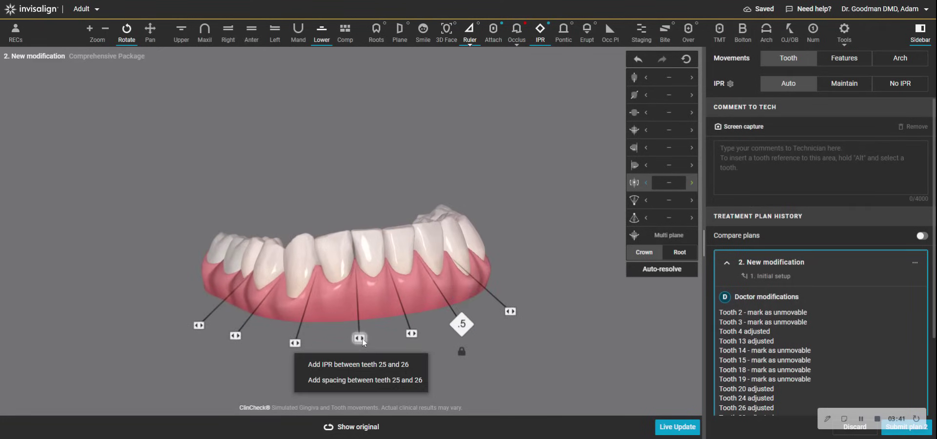
pyautogui.click(354, 363)
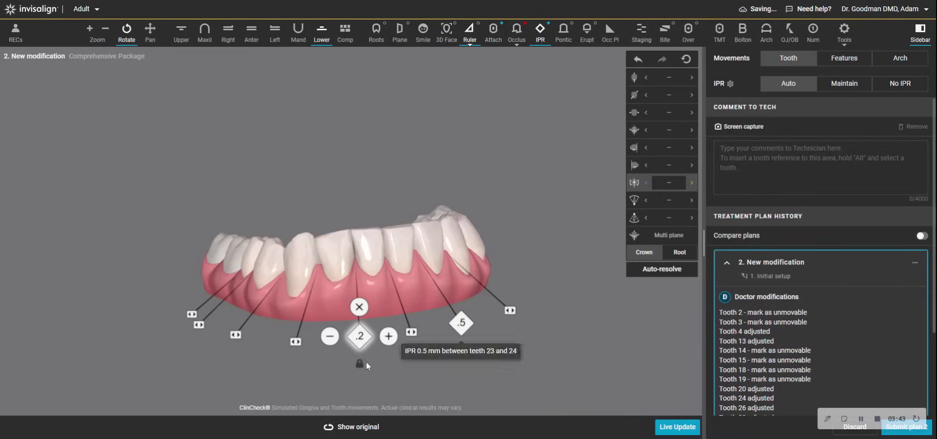
pyautogui.click(388, 337)
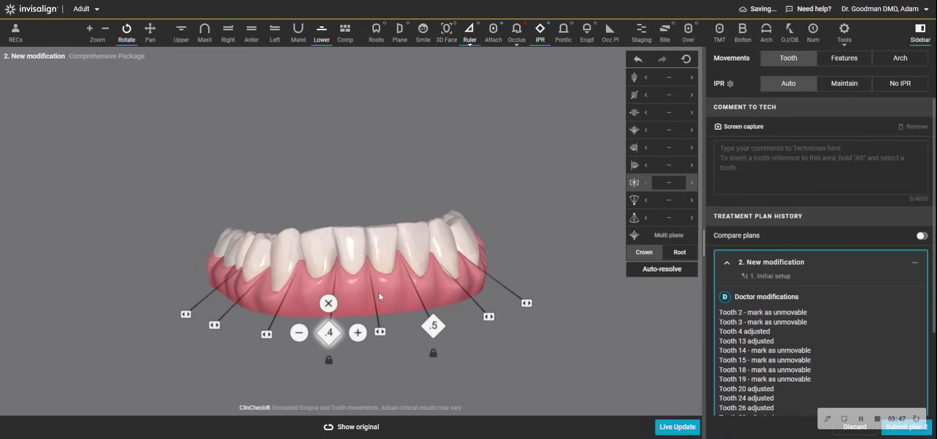
pyautogui.click(359, 427)
pyautogui.click(359, 427)
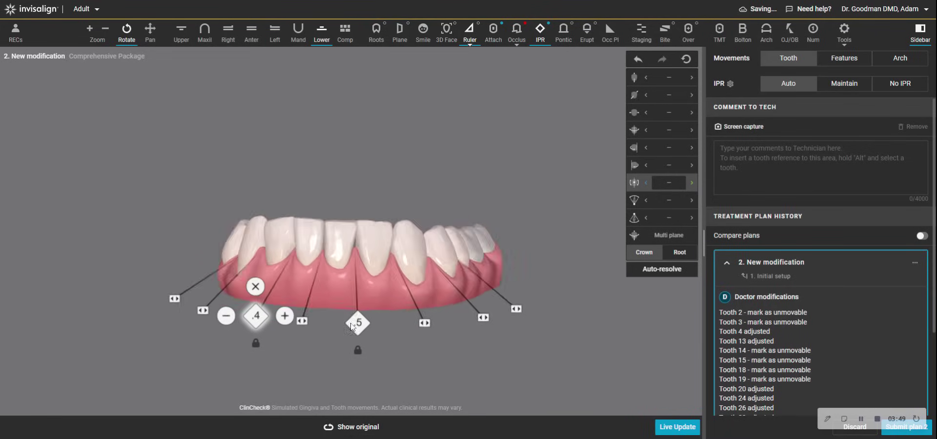
pyautogui.click(364, 434)
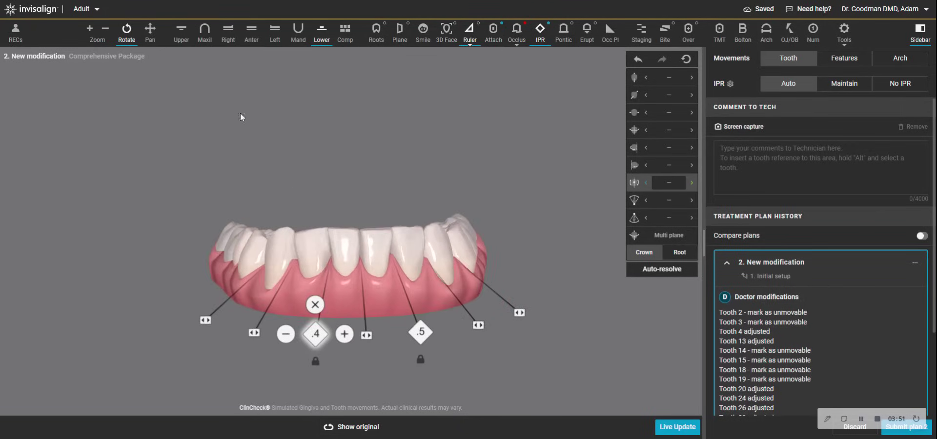
pyautogui.click(181, 35)
pyautogui.moveTo(332, 318); pyautogui.dragTo(353, 279)
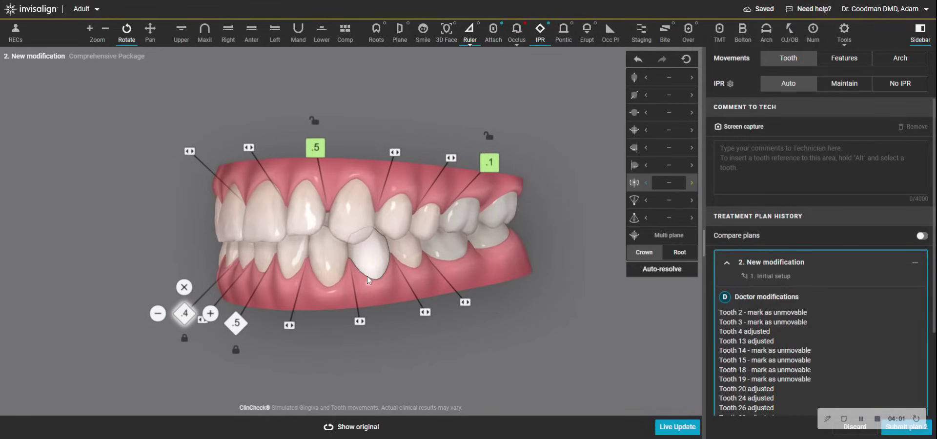
# Step: Compare both arches with the original setup from the front, then show the upper arch alone with its .9 and .5 IPR
pyautogui.moveTo(352, 272); pyautogui.dragTo(404, 333)
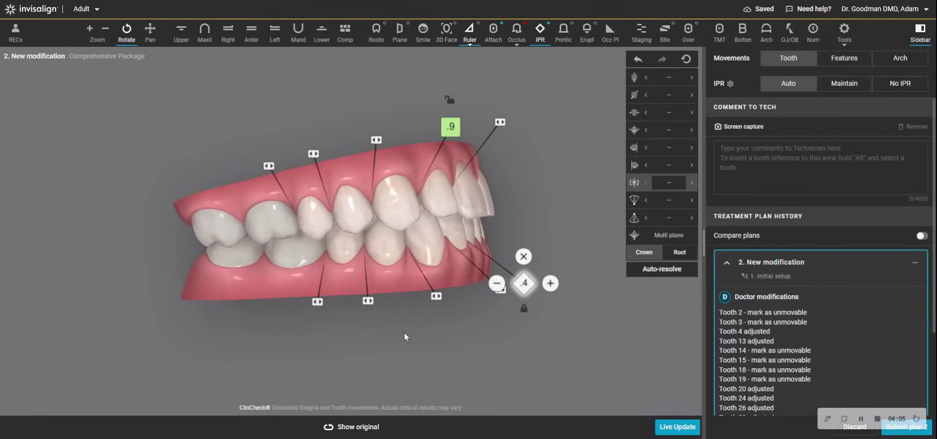
pyautogui.moveTo(335, 346); pyautogui.dragTo(365, 383)
pyautogui.click(342, 427)
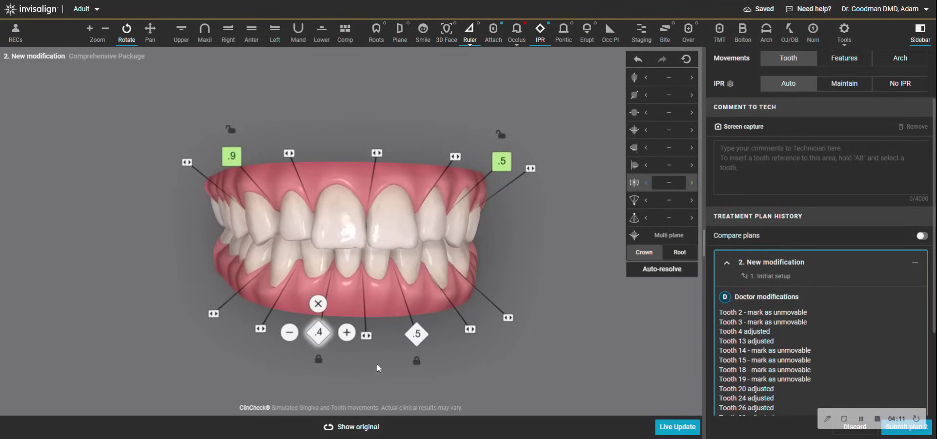
pyautogui.click(342, 428)
pyautogui.click(182, 31)
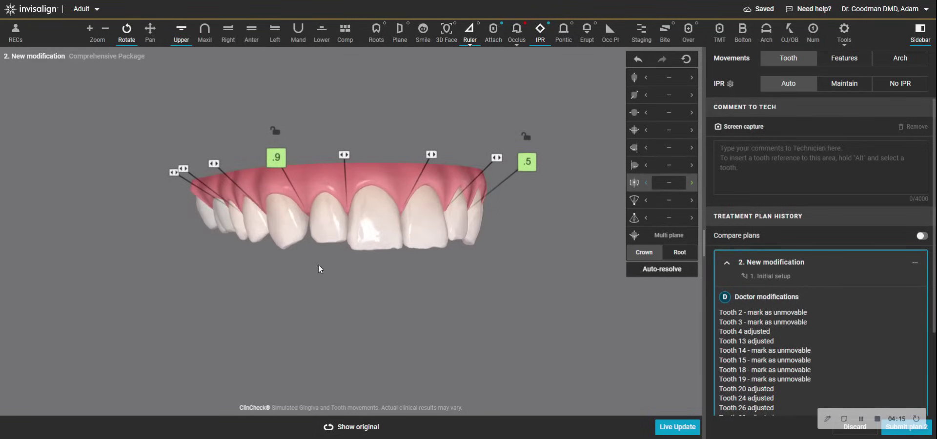
pyautogui.moveTo(318, 265); pyautogui.dragTo(348, 407)
# Step: Compare the upper arch with the original setup from a side view
pyautogui.click(351, 427)
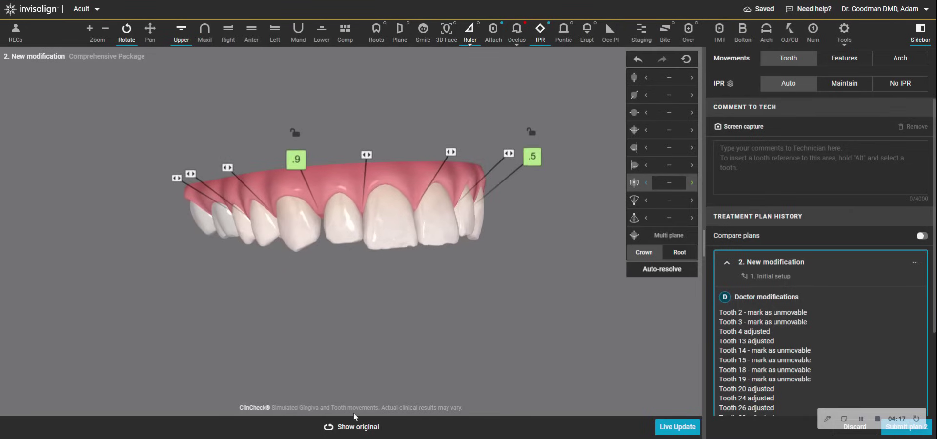
pyautogui.click(354, 430)
pyautogui.moveTo(376, 345); pyautogui.dragTo(347, 410)
pyautogui.click(350, 424)
pyautogui.click(347, 426)
pyautogui.moveTo(363, 304); pyautogui.dragTo(347, 419)
# Step: Set an upper tooth's vertical movement to 0.6 mm intrusion, then display the lower arch
pyautogui.click(347, 425)
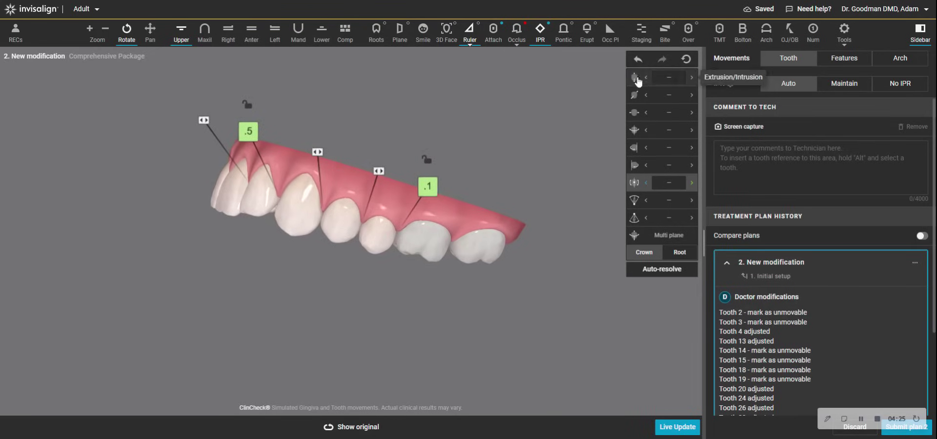
pyautogui.click(370, 244)
pyautogui.moveTo(370, 244); pyautogui.dragTo(381, 296)
pyautogui.click(182, 33)
pyautogui.moveTo(210, 146); pyautogui.dragTo(296, 142)
pyautogui.click(321, 34)
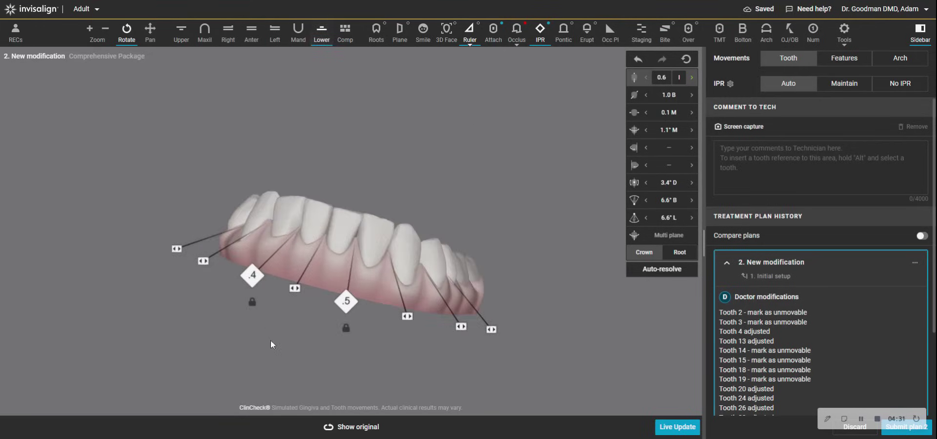
pyautogui.click(335, 427)
pyautogui.click(335, 427)
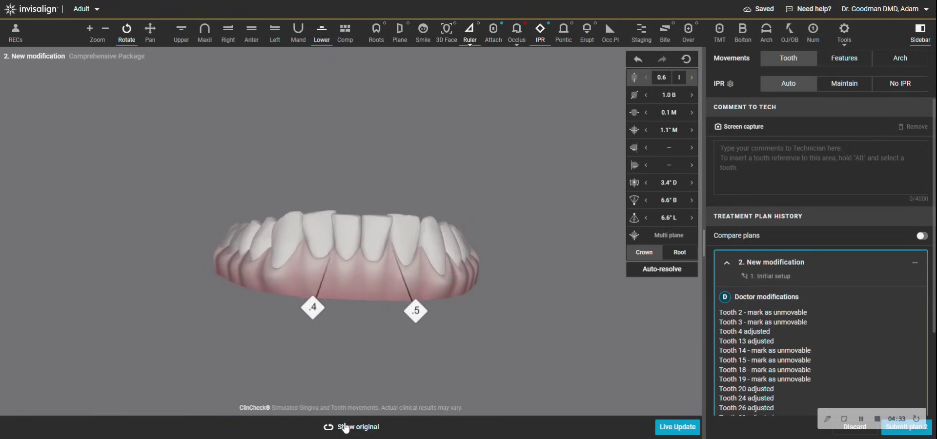
pyautogui.click(335, 427)
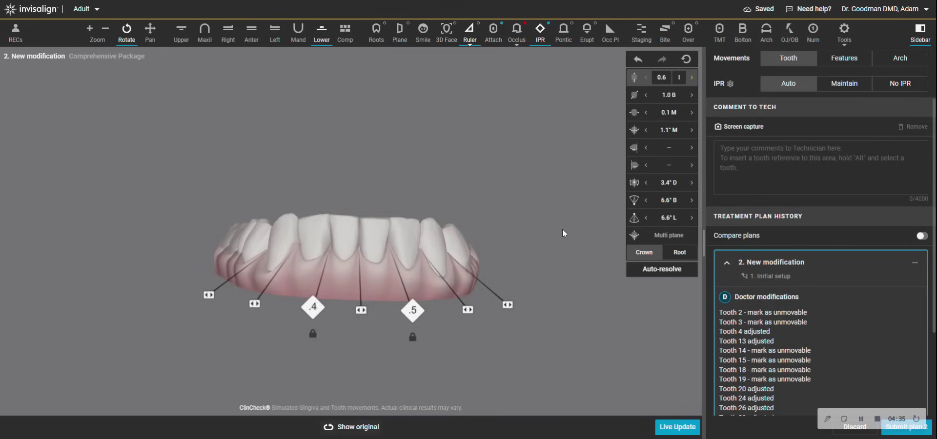
pyautogui.moveTo(563, 229); pyautogui.dragTo(340, 227)
pyautogui.moveTo(407, 308); pyautogui.dragTo(395, 280)
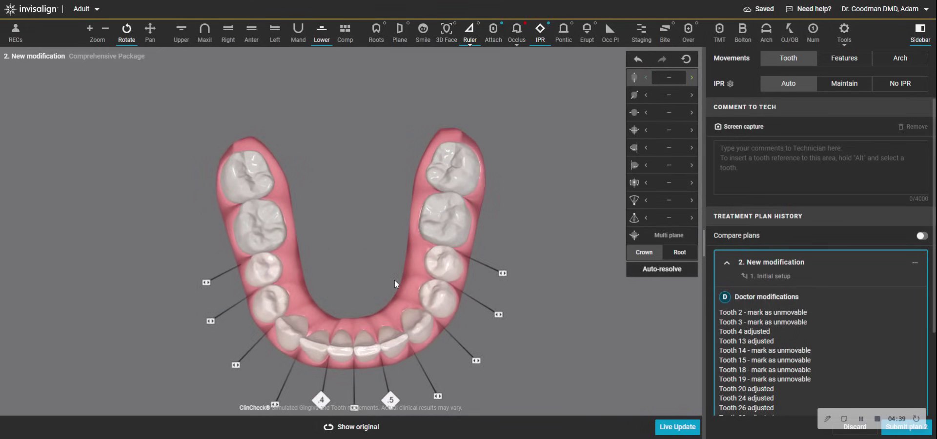
pyautogui.click(657, 428)
# Step: Proceed past the heavy occlusal contacts warning so plan 2 recalculates with 18 stages
pyautogui.click(657, 428)
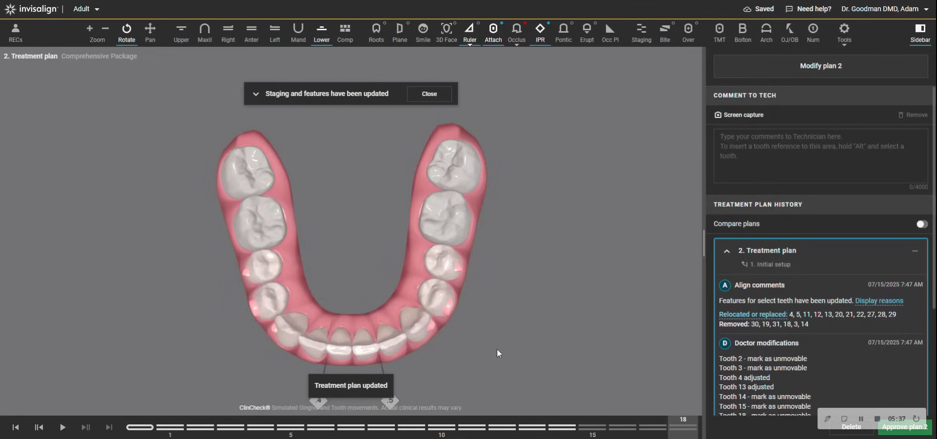
# Step: Show both arches at final stage 18 with attachments hidden, viewed from the front
pyautogui.moveTo(372, 292); pyautogui.dragTo(348, 183)
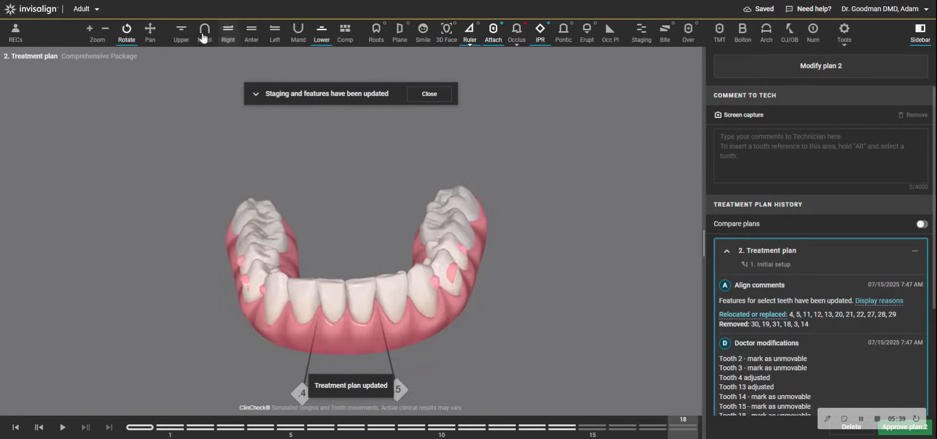
pyautogui.click(181, 33)
pyautogui.click(181, 33)
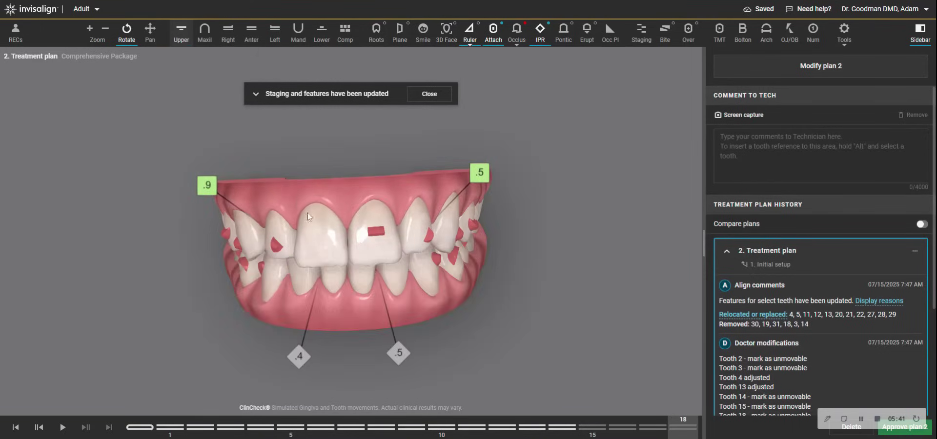
pyautogui.moveTo(319, 265); pyautogui.dragTo(306, 364)
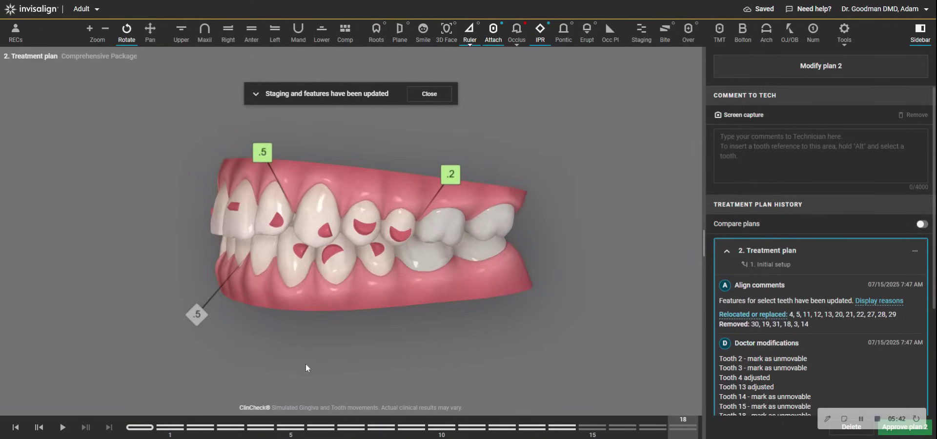
pyautogui.click(16, 428)
pyautogui.click(109, 429)
pyautogui.click(493, 32)
pyautogui.moveTo(371, 238); pyautogui.dragTo(445, 221)
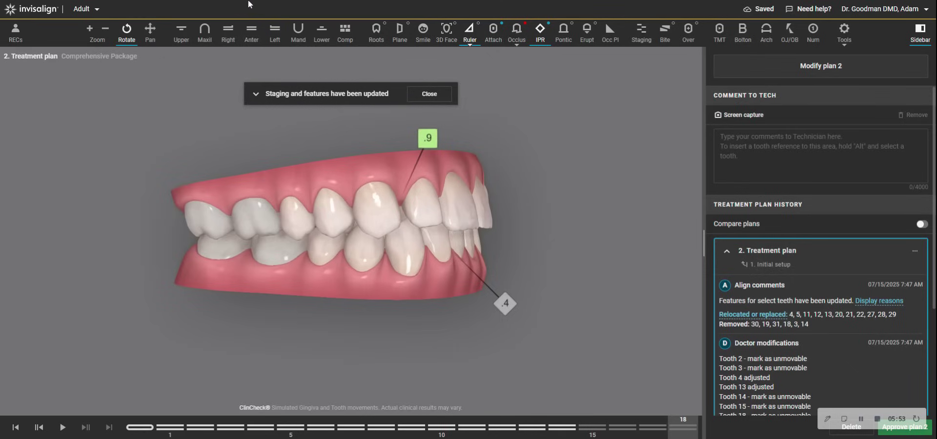